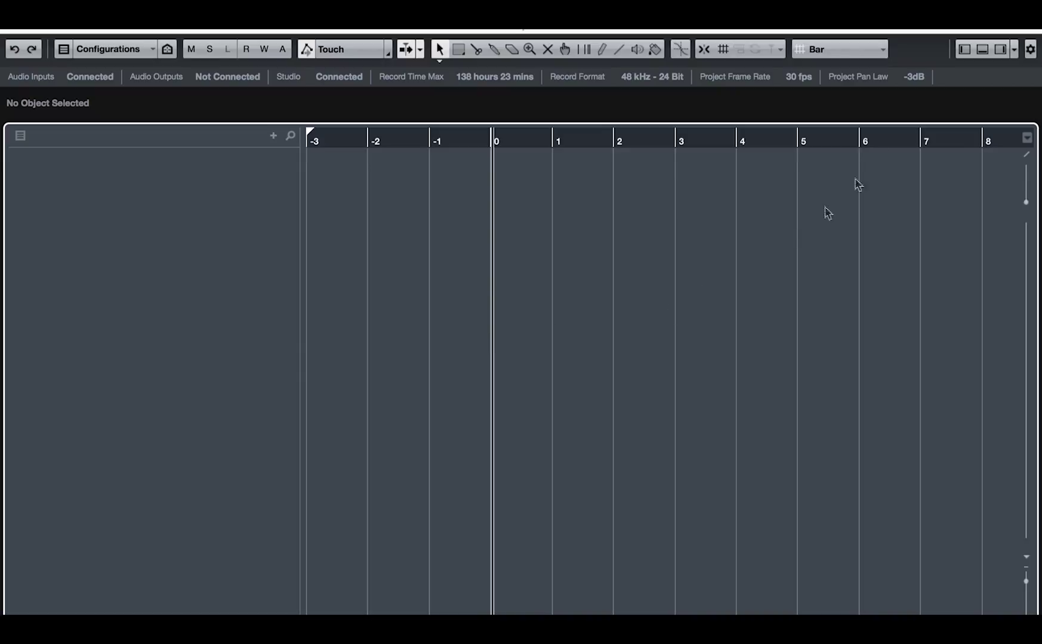
- Show the left zone and the lower zone, then switch the lower zone to Chord Pads
{"action": "left_click", "coordinate": [965, 50]}
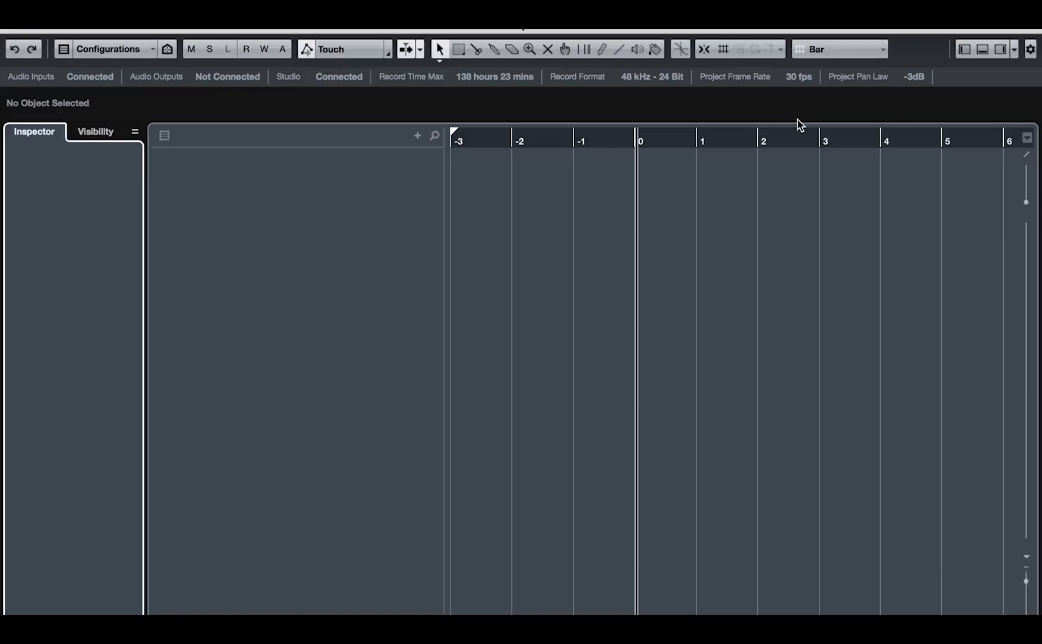
{"action": "left_click", "coordinate": [980, 49]}
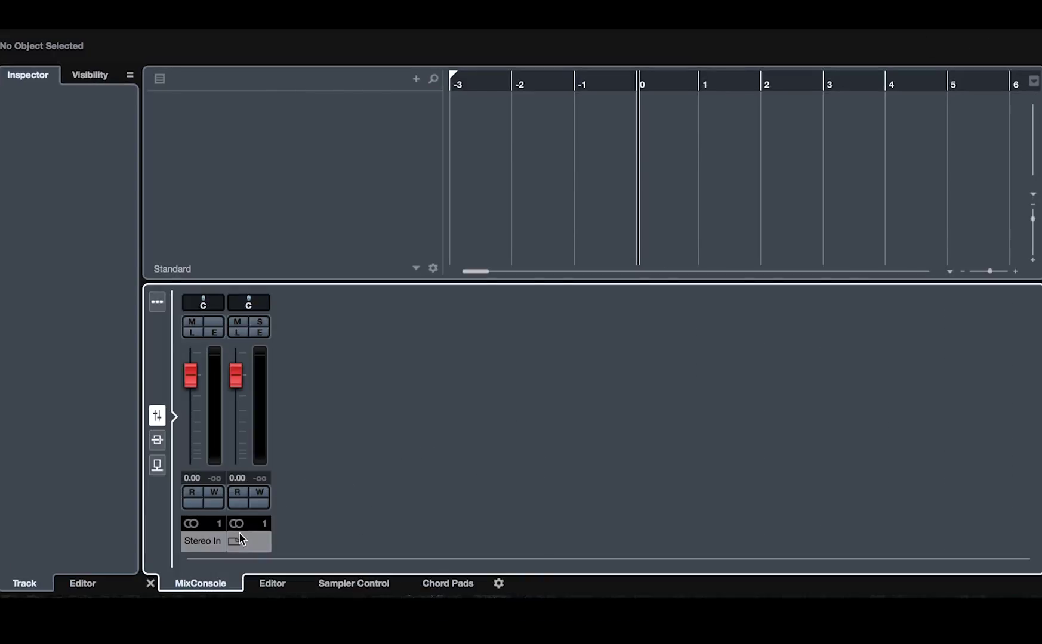
{"action": "left_click", "coordinate": [265, 588]}
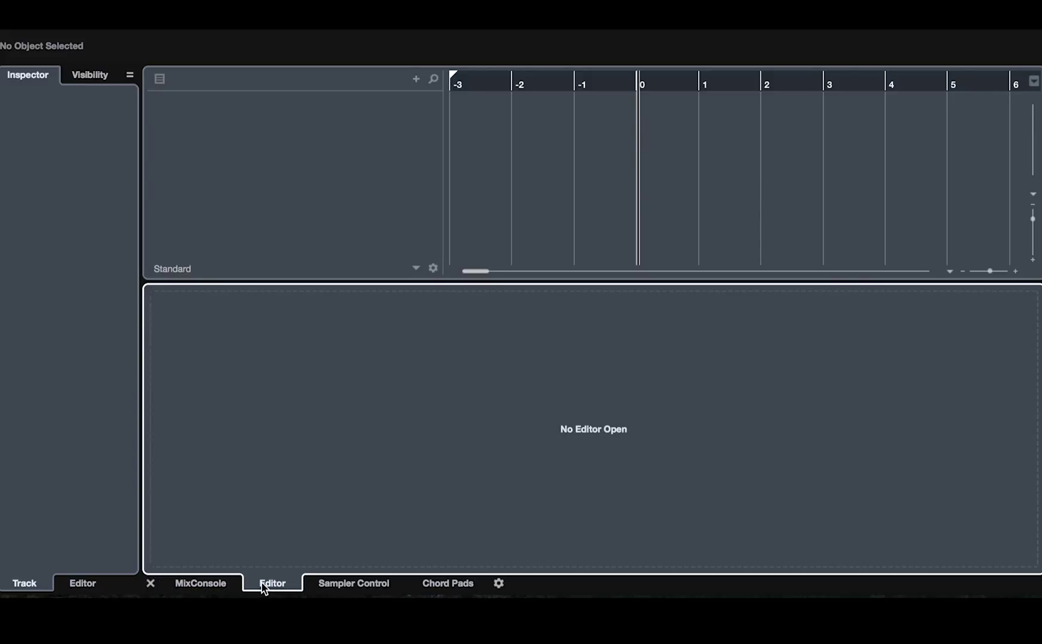
{"action": "left_click", "coordinate": [328, 588]}
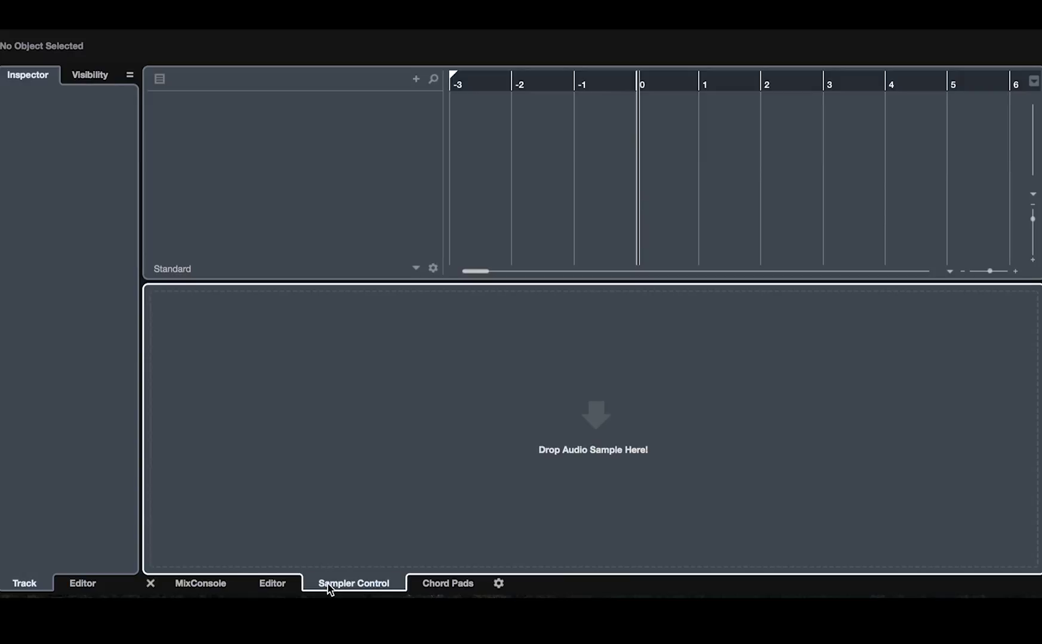
{"action": "left_click", "coordinate": [441, 588]}
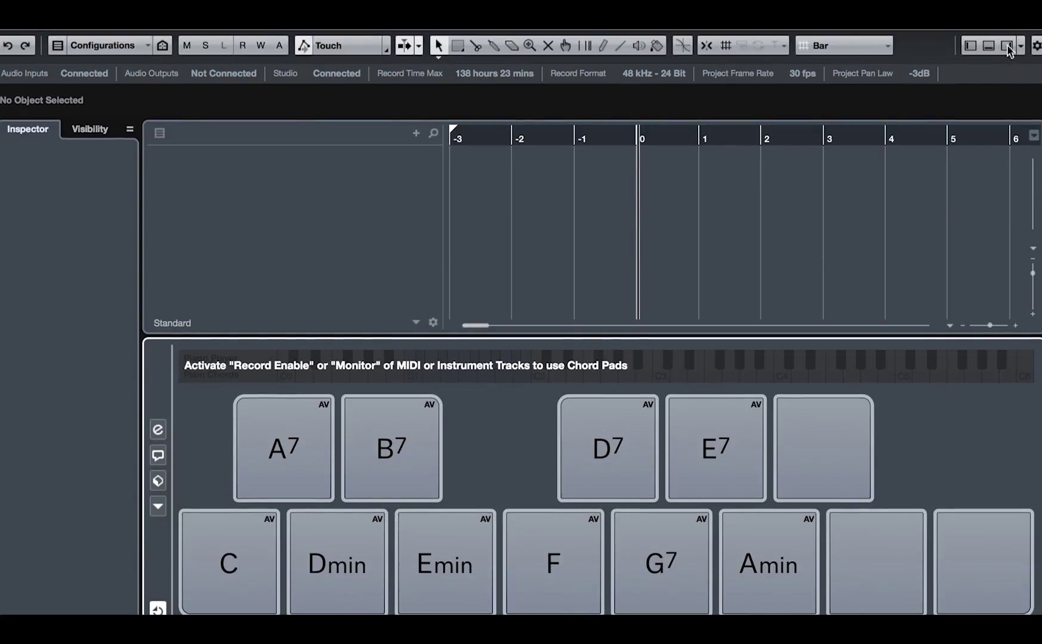
- Show the MediaBay right zone and turn on the Transport bar along the bottom
{"action": "left_click", "coordinate": [1008, 46]}
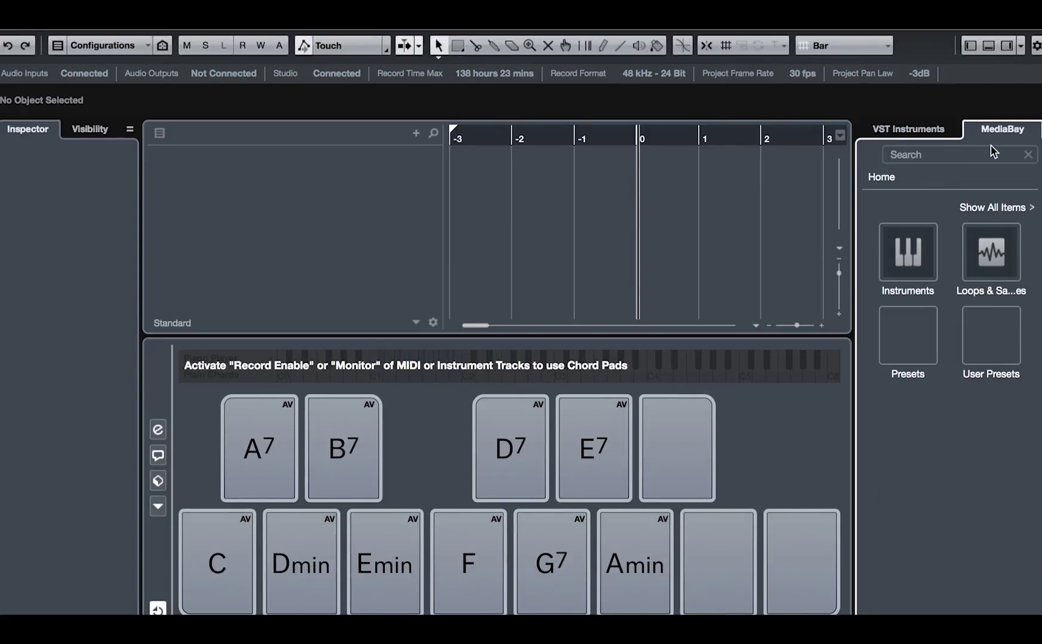
{"action": "left_click", "coordinate": [1021, 47]}
{"action": "left_click", "coordinate": [875, 145]}
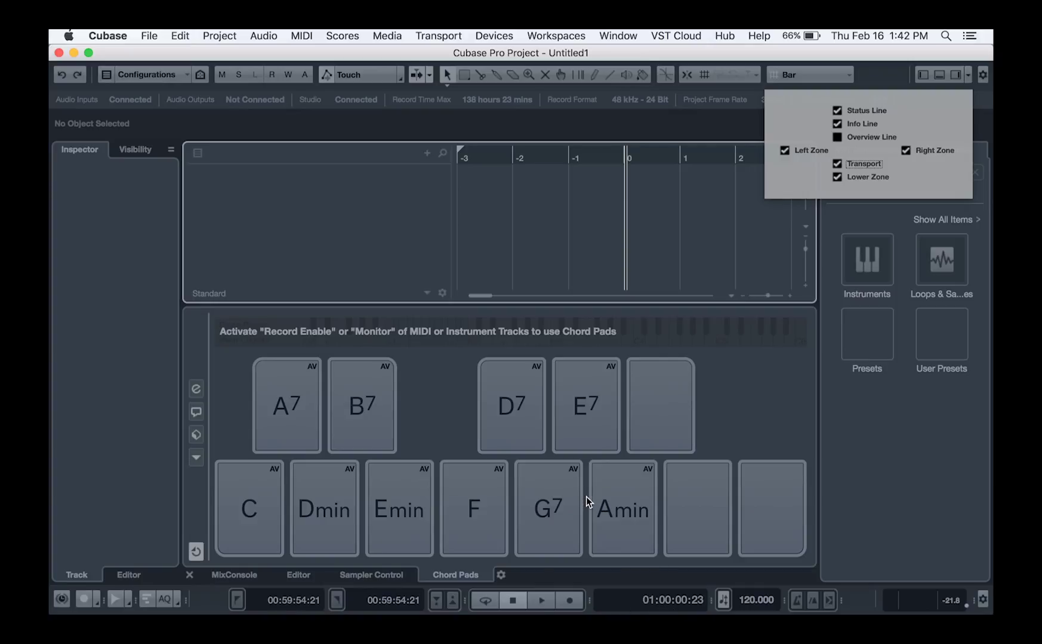
- Close the layout options and move, then close, the NUAGE MASTER Setup window
{"action": "left_click", "coordinate": [705, 158]}
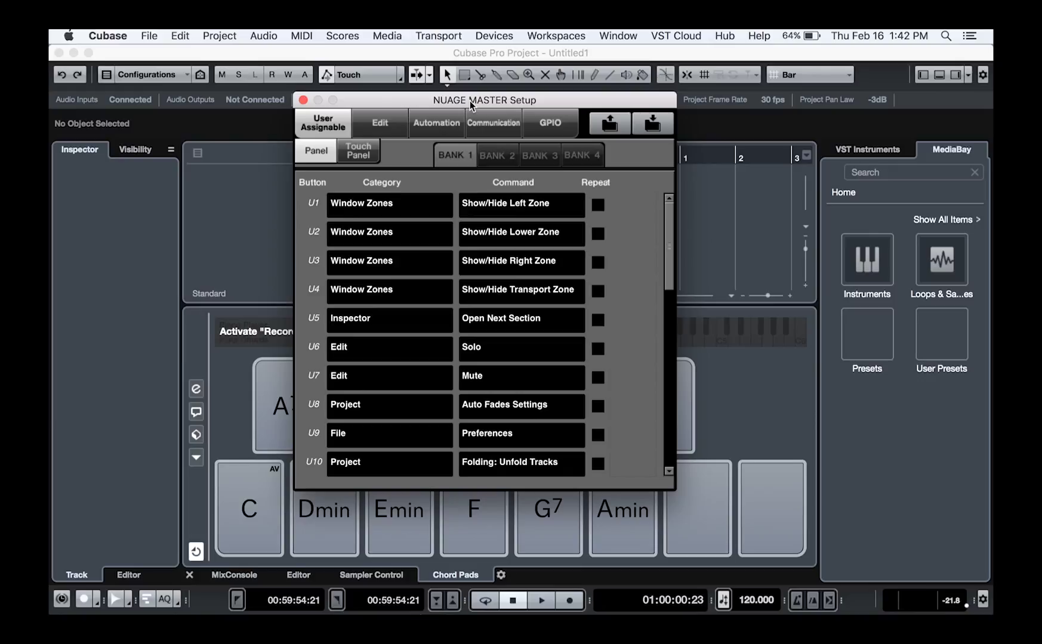
{"action": "left_click_drag", "start_coordinate": [470, 102], "coordinate": [461, 101]}
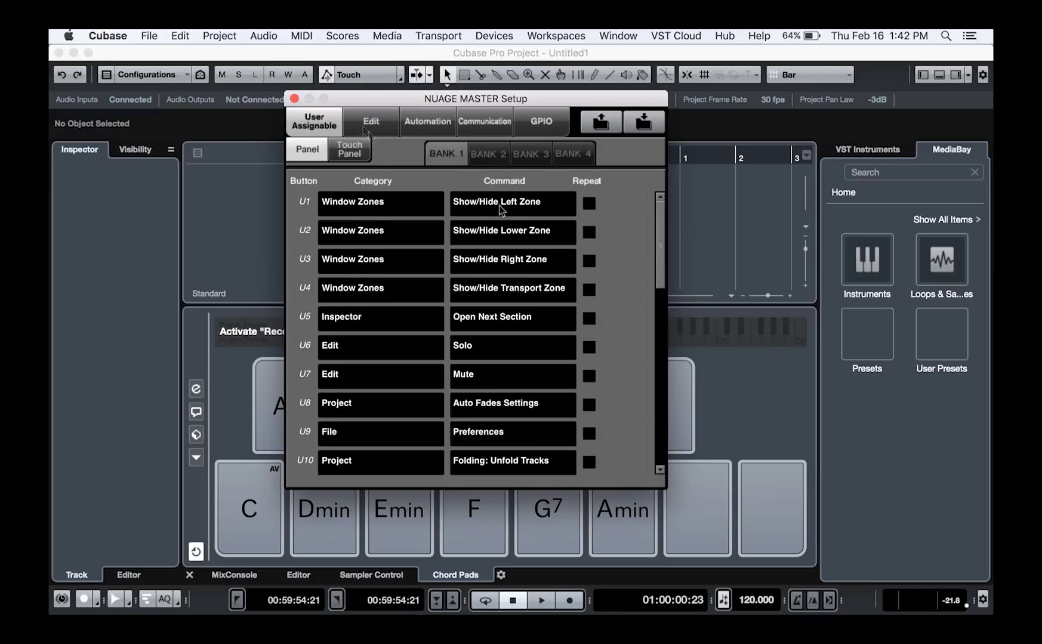
{"action": "left_click", "coordinate": [295, 98]}
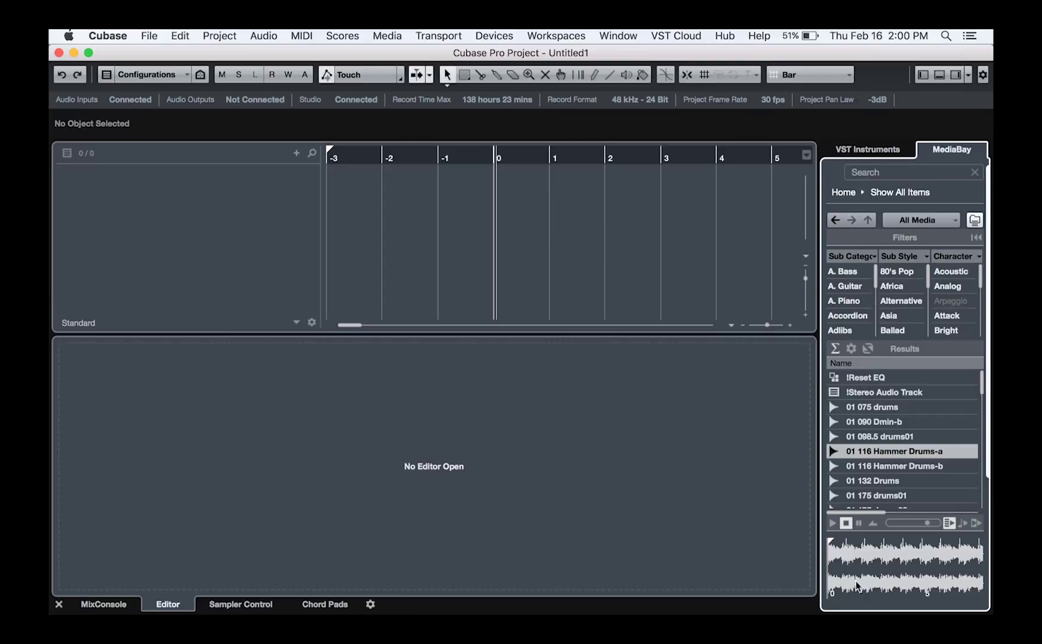
- Preview drum loops, add 01 116 Hammer Drums-a to the project and open it in the Sample Editor
{"action": "left_click", "coordinate": [874, 437]}
{"action": "left_click", "coordinate": [875, 452]}
{"action": "left_click_drag", "start_coordinate": [875, 453], "coordinate": [501, 176]}
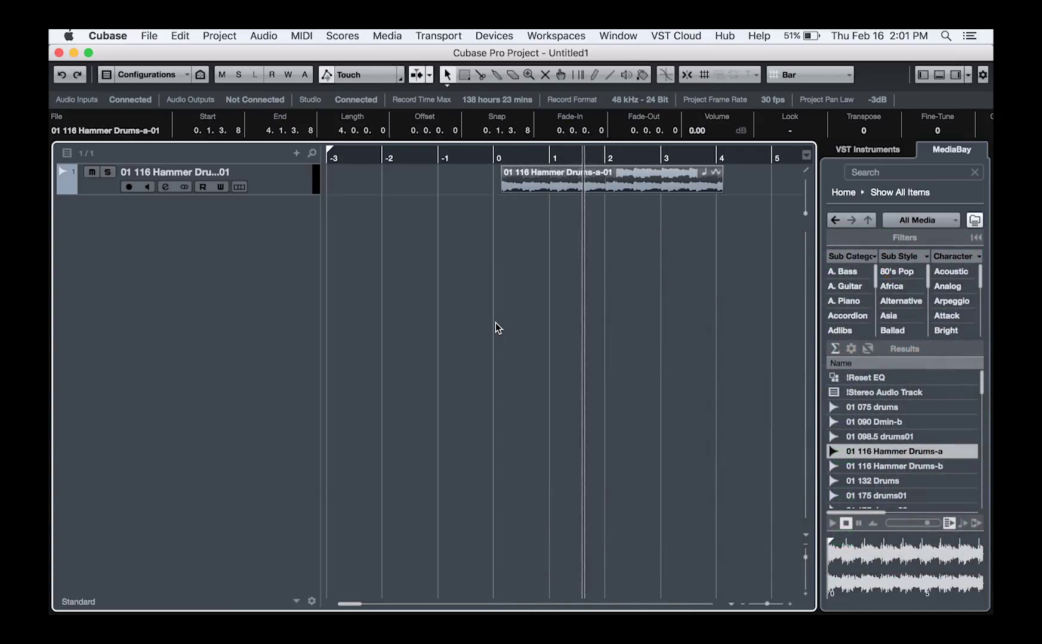
{"action": "key", "text": "super+e"}
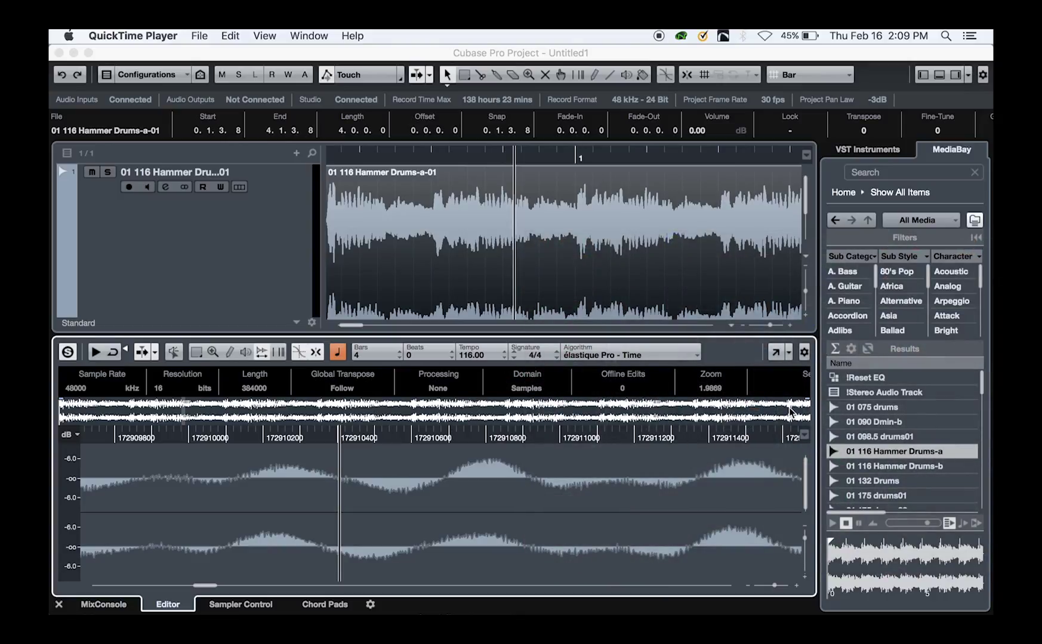
- Switch the Sample Editor ruler to Seconds, then back to Samples; leave the project ruler unchanged
{"action": "left_click", "coordinate": [803, 439]}
{"action": "left_click", "coordinate": [803, 439]}
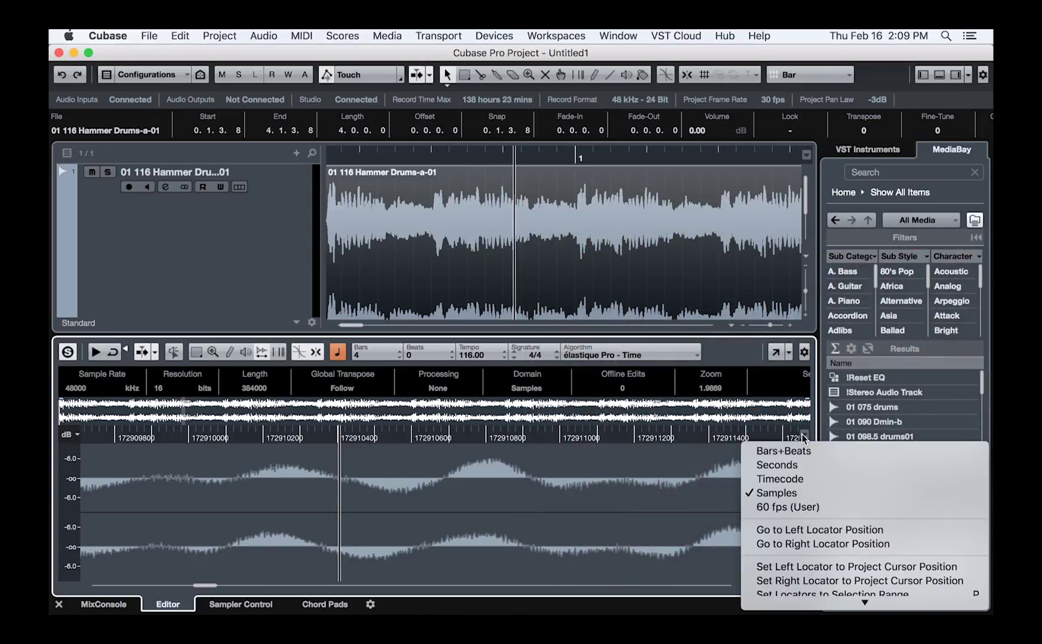
{"action": "left_click", "coordinate": [788, 466]}
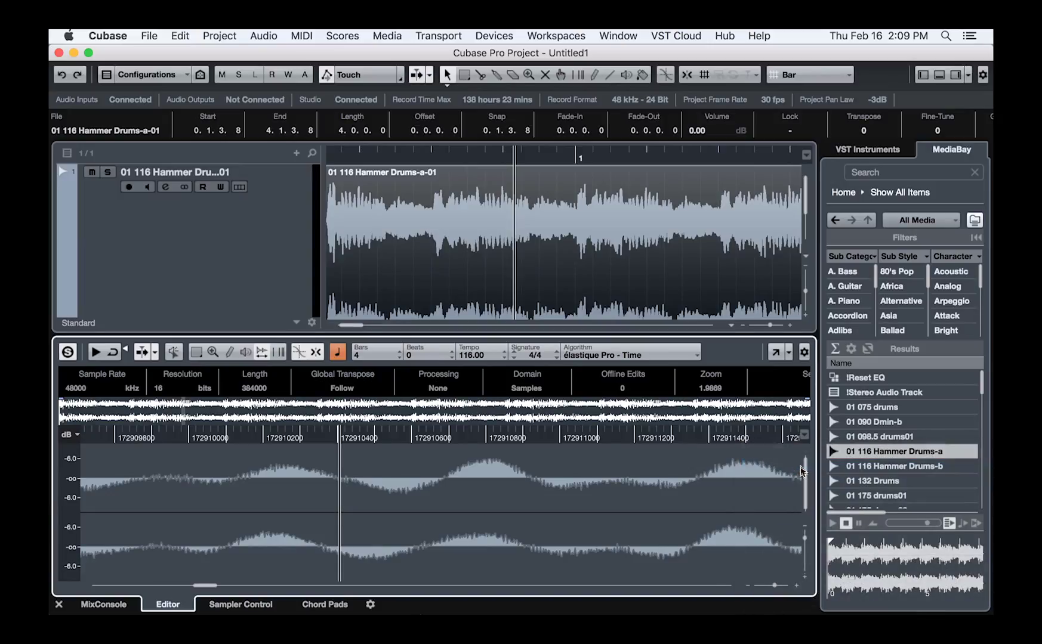
{"action": "left_click", "coordinate": [804, 437]}
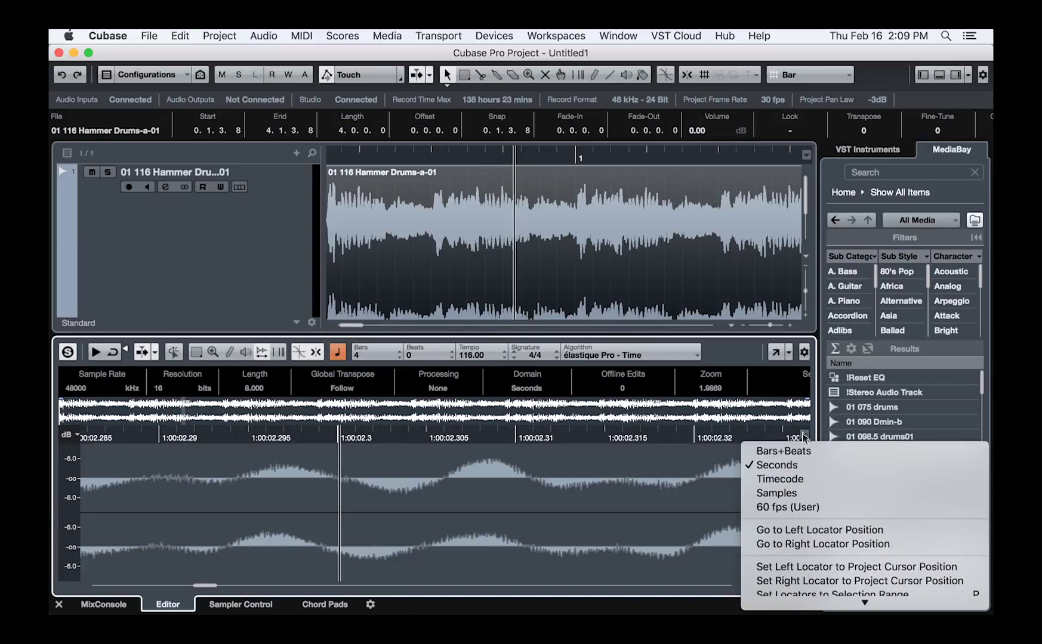
{"action": "left_click", "coordinate": [797, 493]}
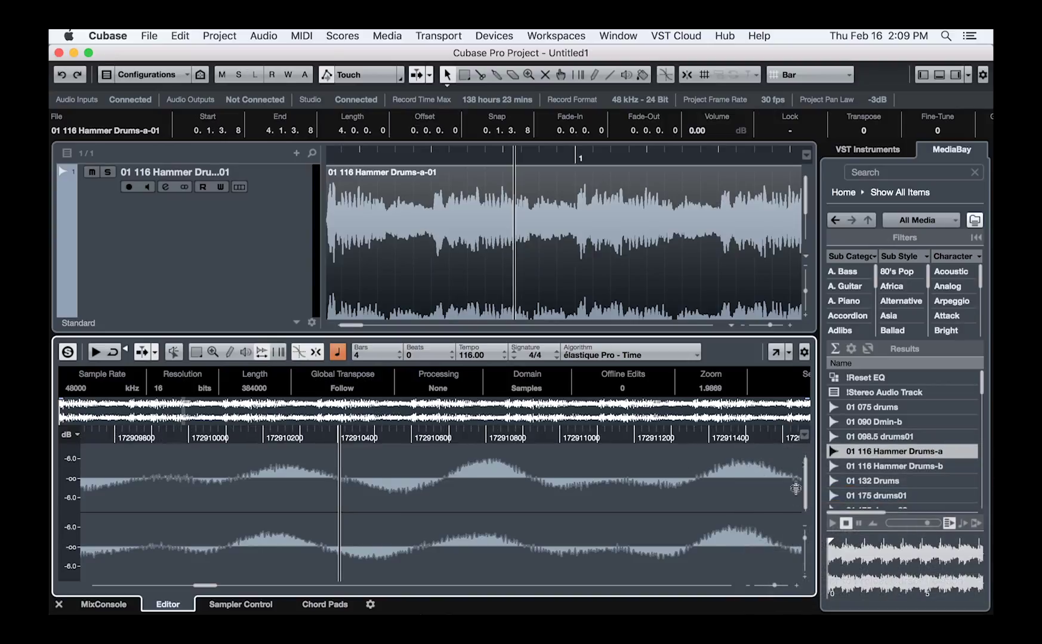
{"action": "left_click", "coordinate": [804, 155]}
{"action": "left_click", "coordinate": [760, 154]}
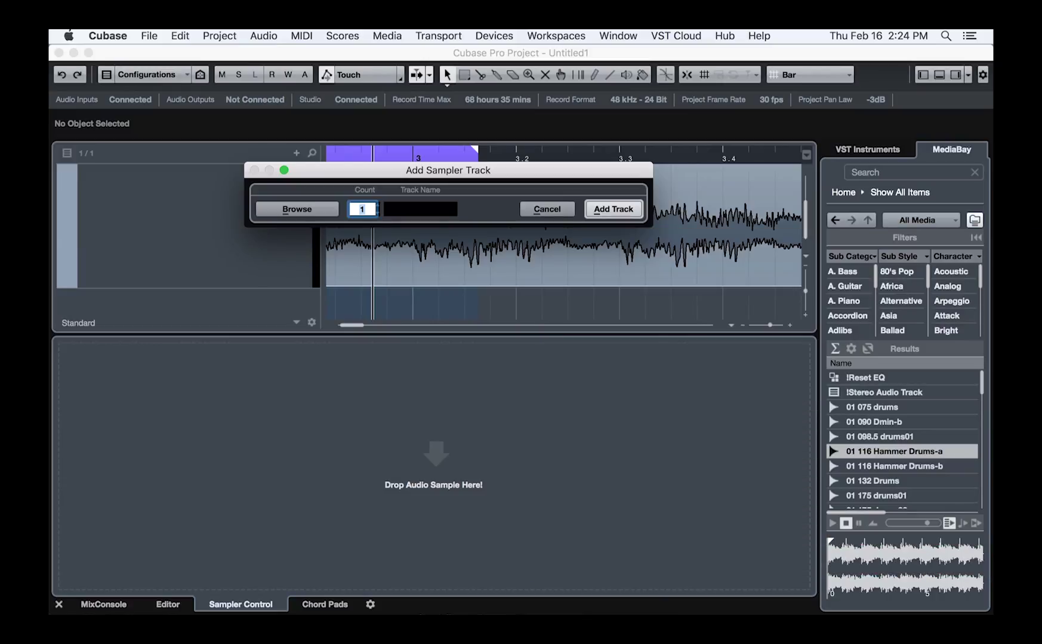
- Add the sampler track, load 01 090 Dmin-b into it, and record a keyboard part
{"action": "key", "text": "Return"}
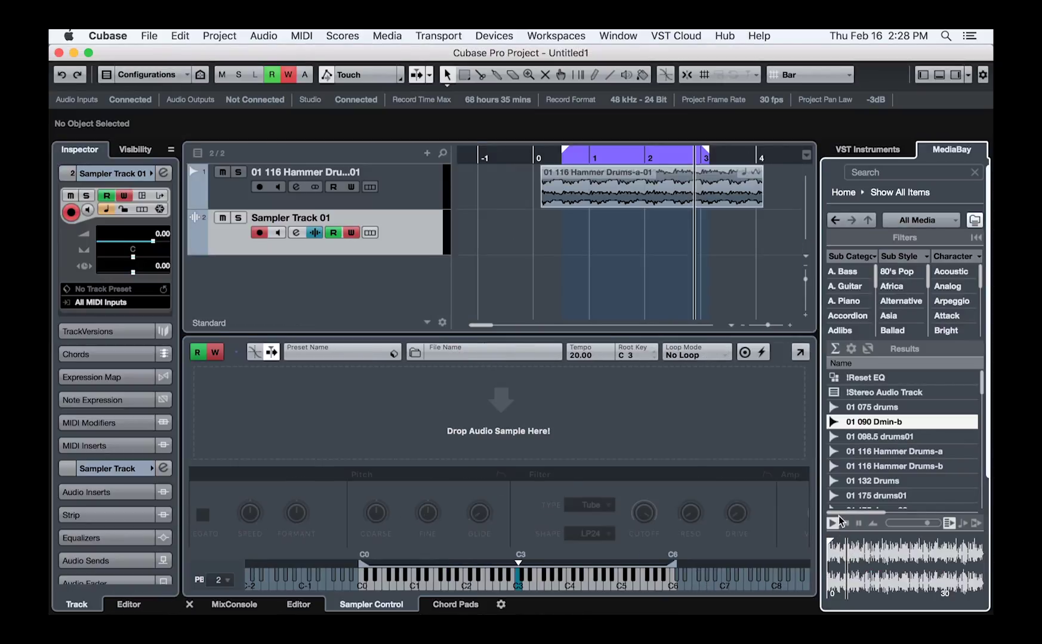
{"action": "left_click", "coordinate": [848, 523]}
{"action": "left_click_drag", "start_coordinate": [859, 421], "coordinate": [617, 411]}
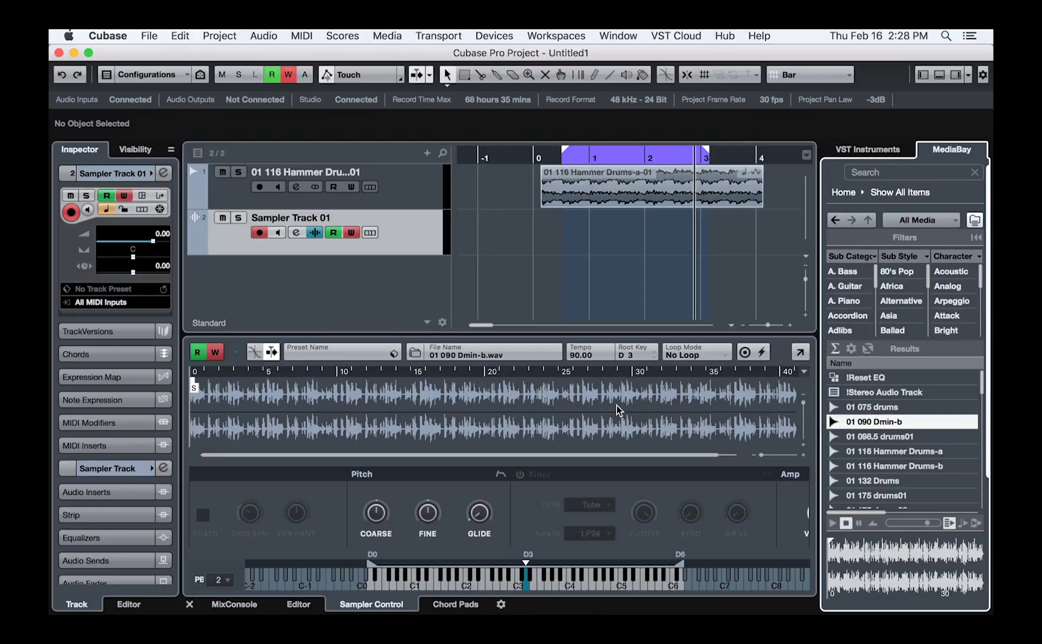
{"action": "left_click", "coordinate": [525, 578]}
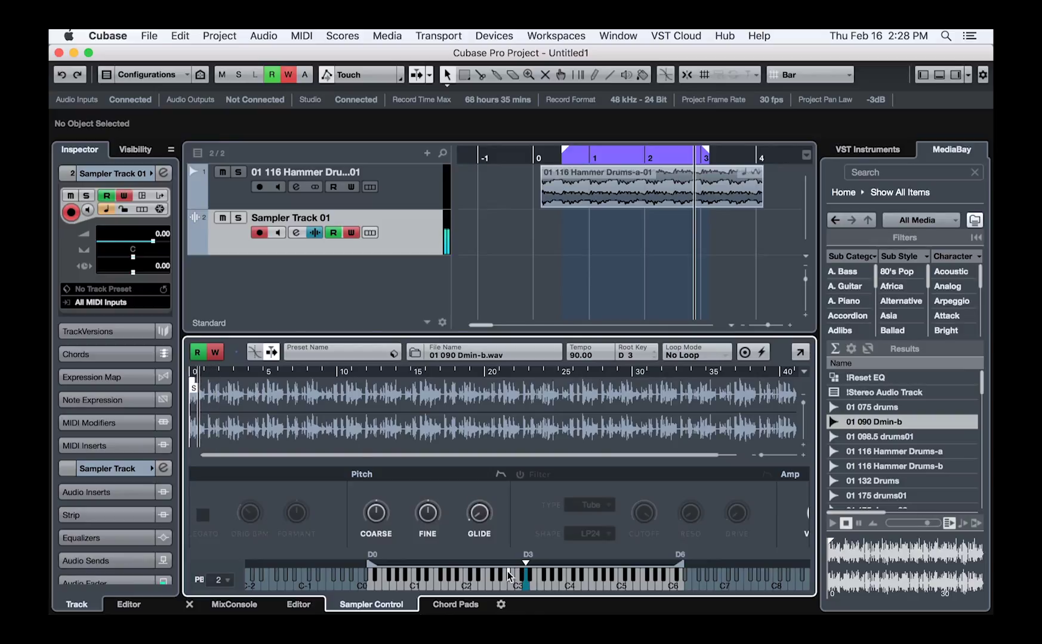
{"action": "left_click", "coordinate": [570, 575]}
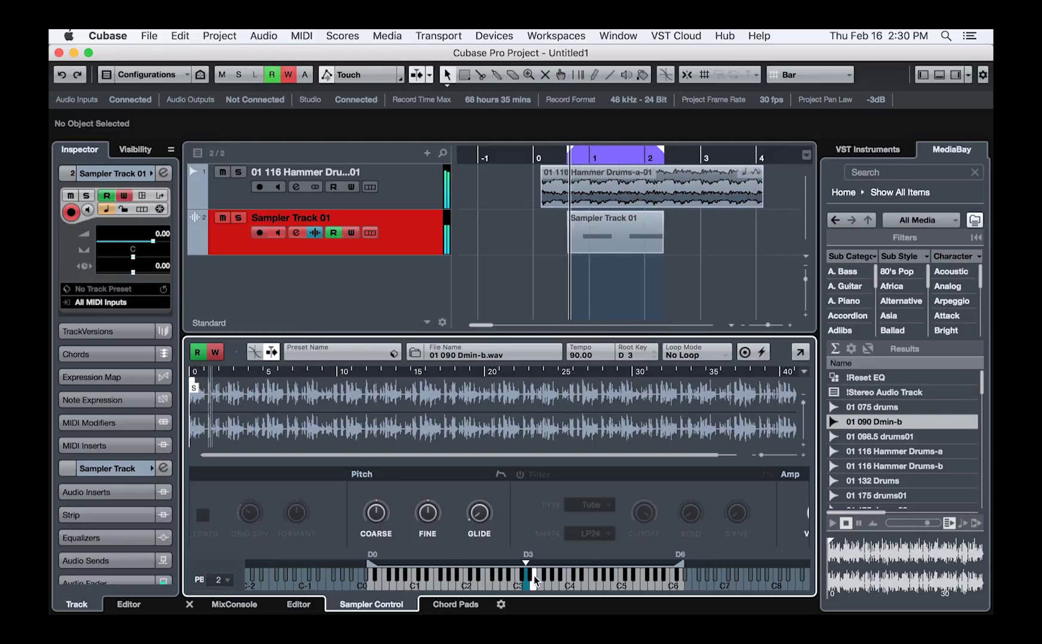
{"action": "key", "text": "space"}
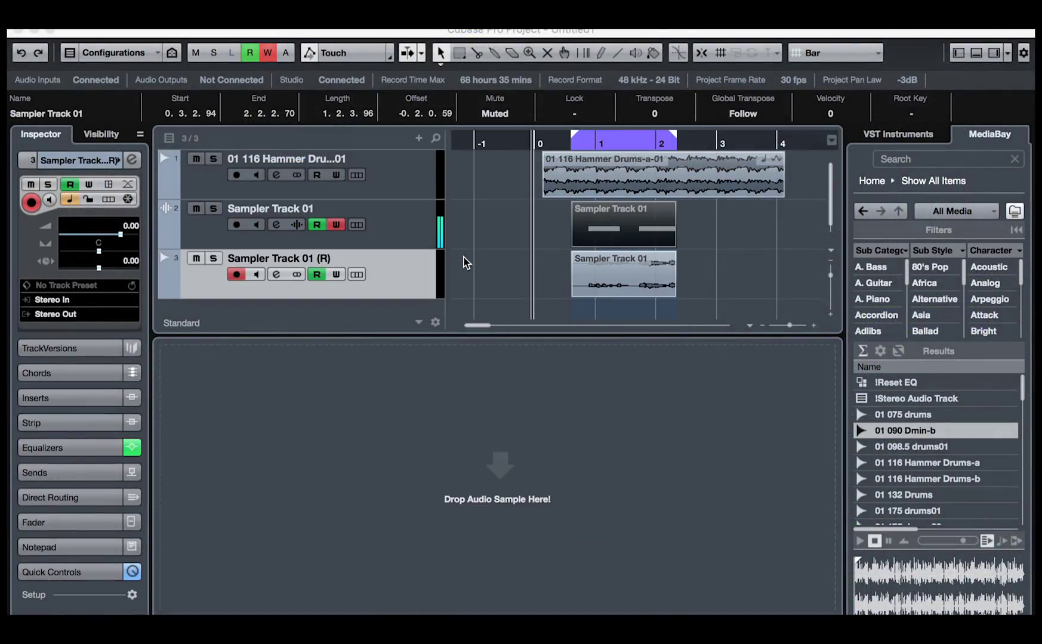
- Select the rendered event on Sampler Track 01 (R), view its channel settings and show its lanes
{"action": "left_click", "coordinate": [83, 349]}
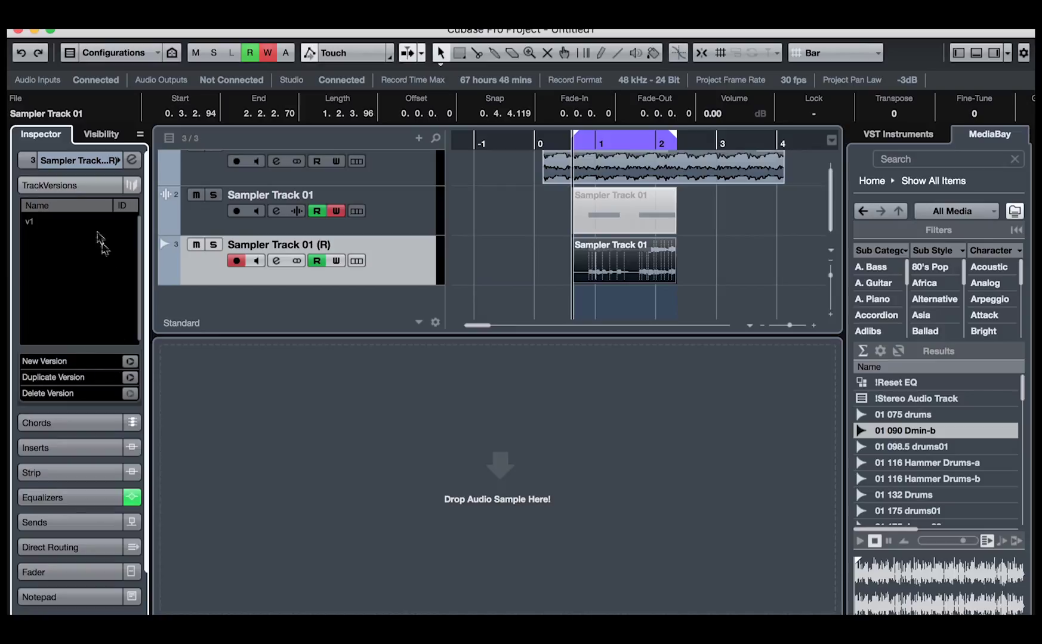
{"action": "left_click", "coordinate": [65, 188]}
{"action": "left_click", "coordinate": [58, 158]}
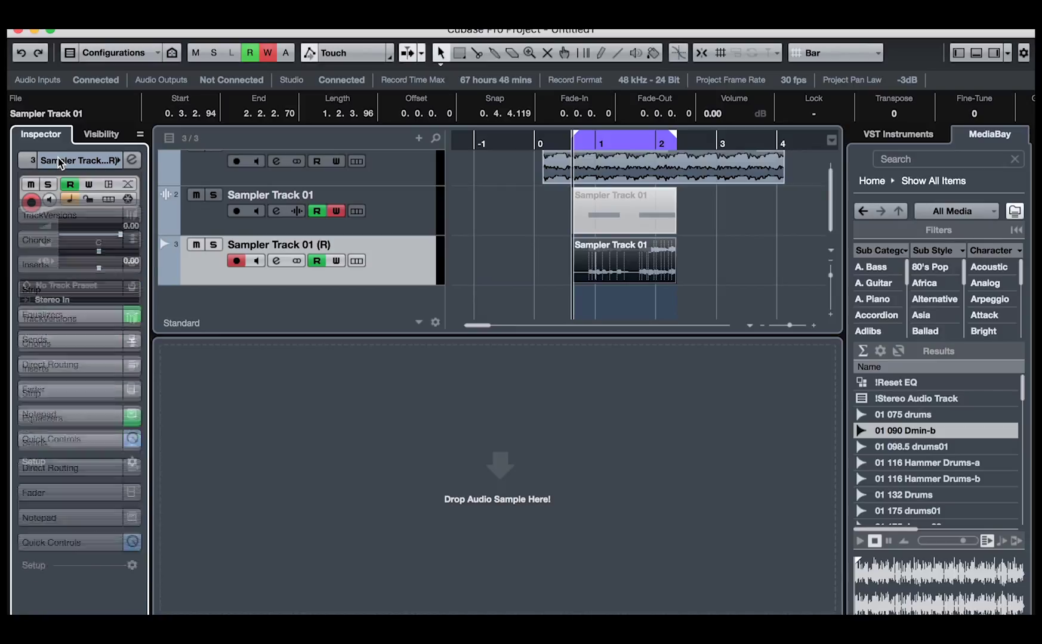
{"action": "left_click", "coordinate": [108, 200]}
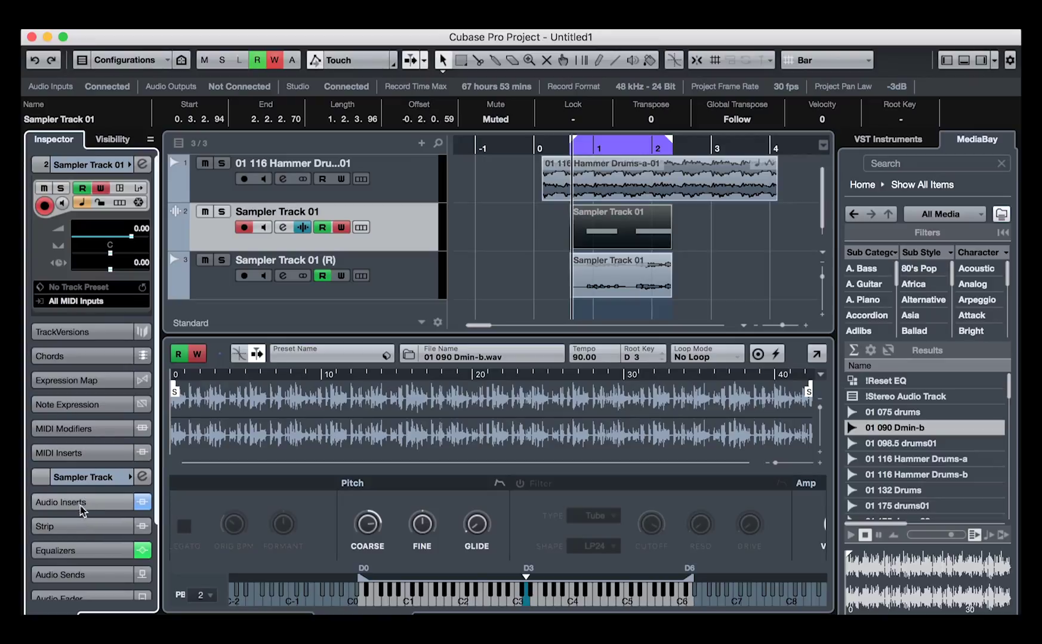
- Open the Frequency insert's Remote Control Editor on the Yamaha NUAGE layout
{"action": "left_click", "coordinate": [81, 507]}
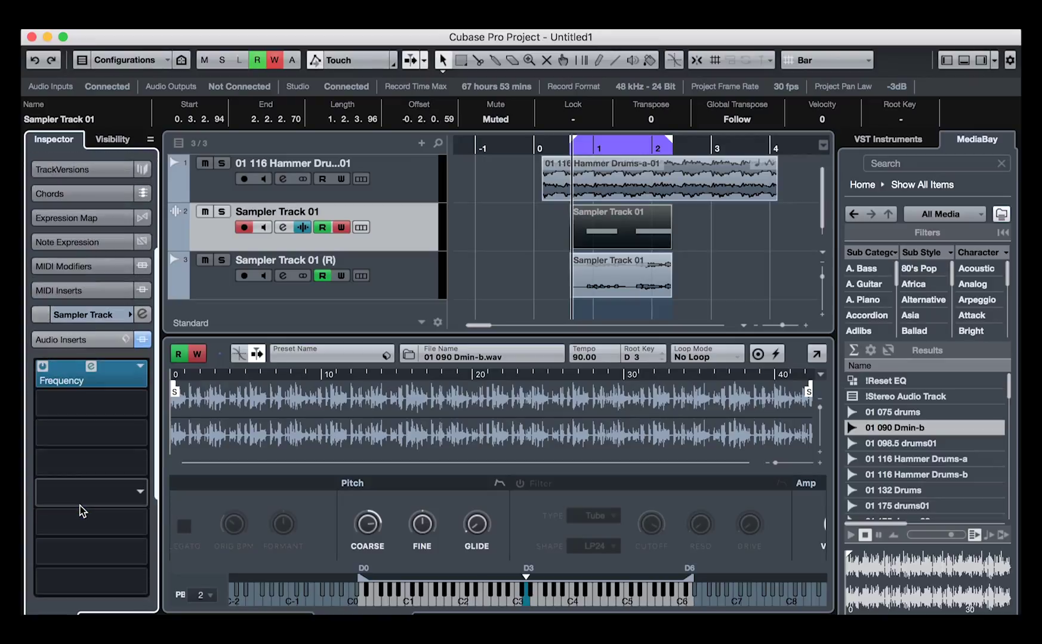
{"action": "right_click", "coordinate": [109, 379]}
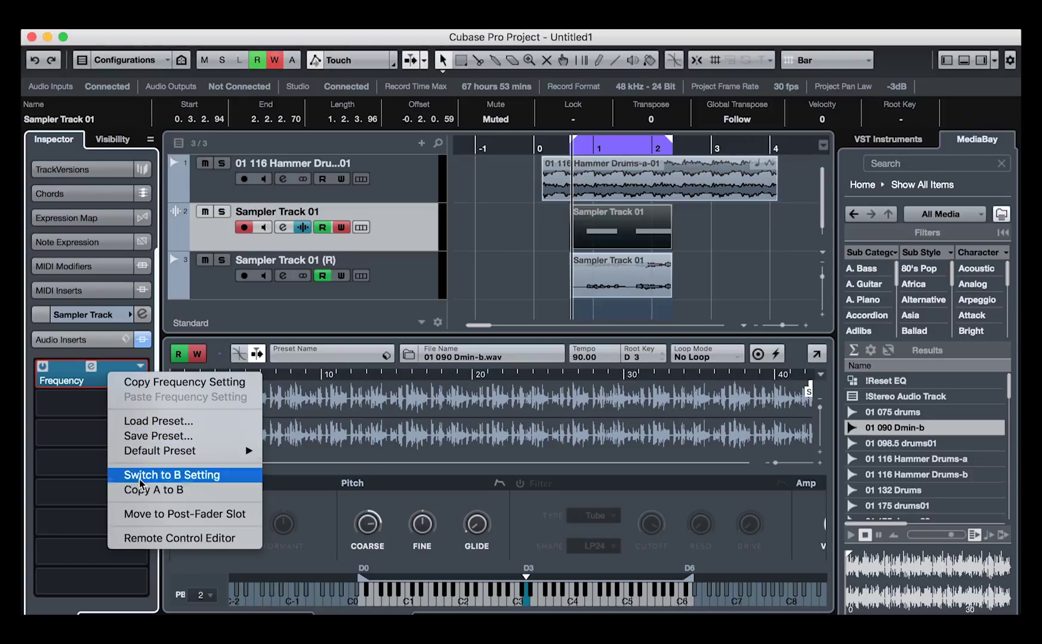
{"action": "left_click", "coordinate": [148, 540]}
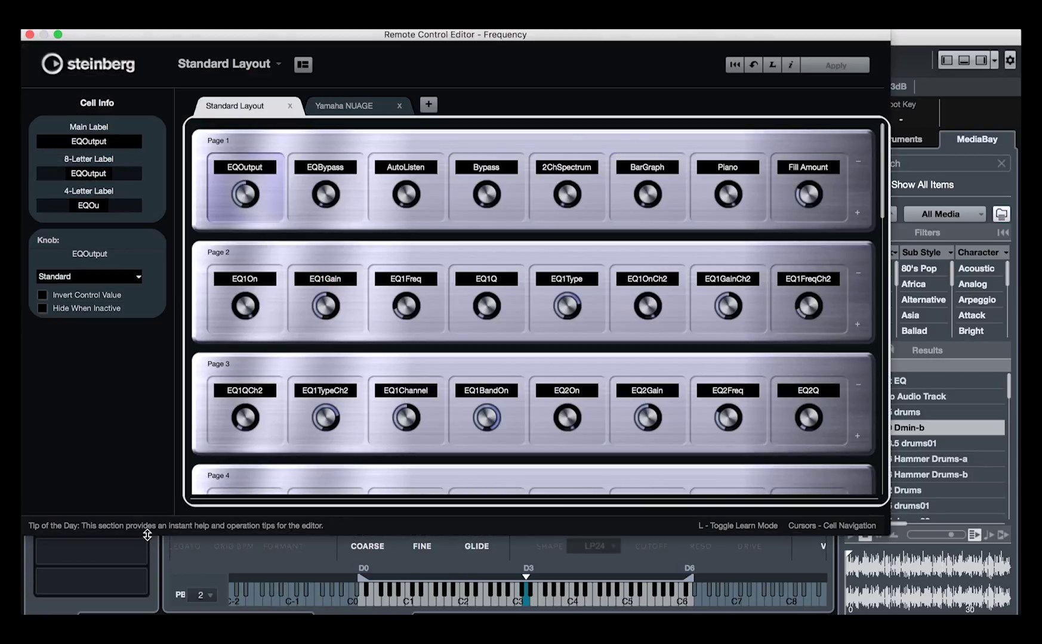
{"action": "left_click", "coordinate": [334, 105]}
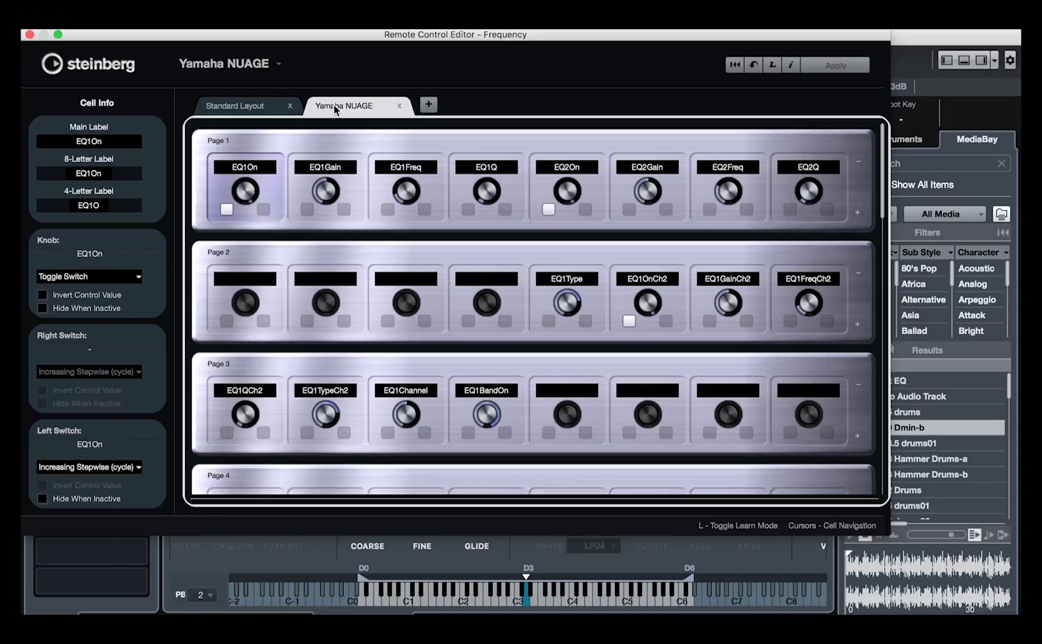
- Place EQ1QCh2, EQ1Channel, EQ1Type first on Page 1 and EQ1BandOn, EQ1TypeCh2 on Page 2
{"action": "left_click", "coordinate": [250, 398]}
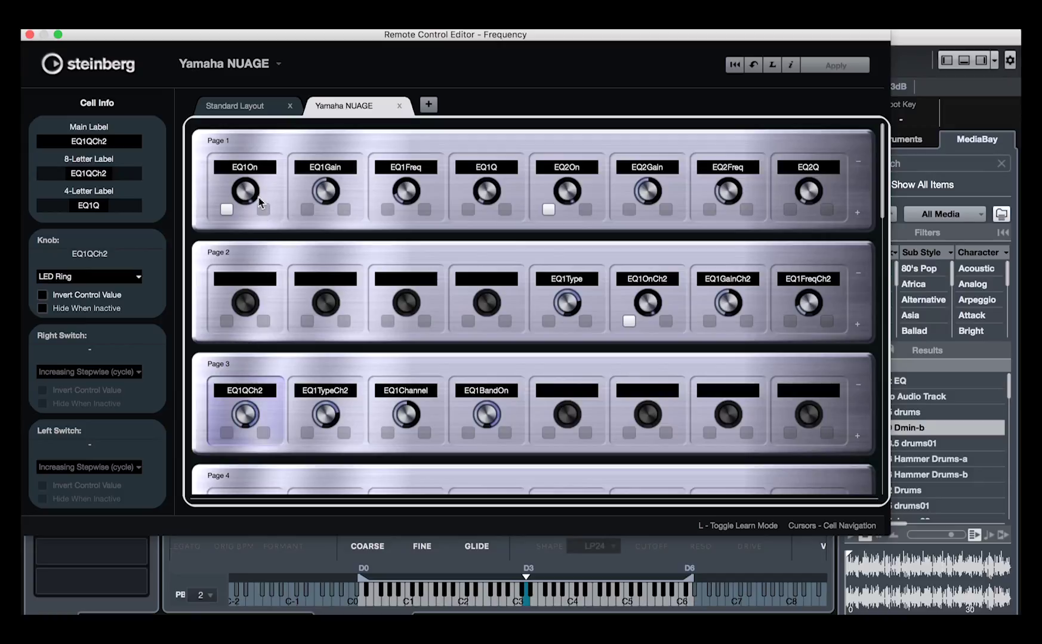
{"action": "left_click_drag", "start_coordinate": [269, 399], "coordinate": [249, 191]}
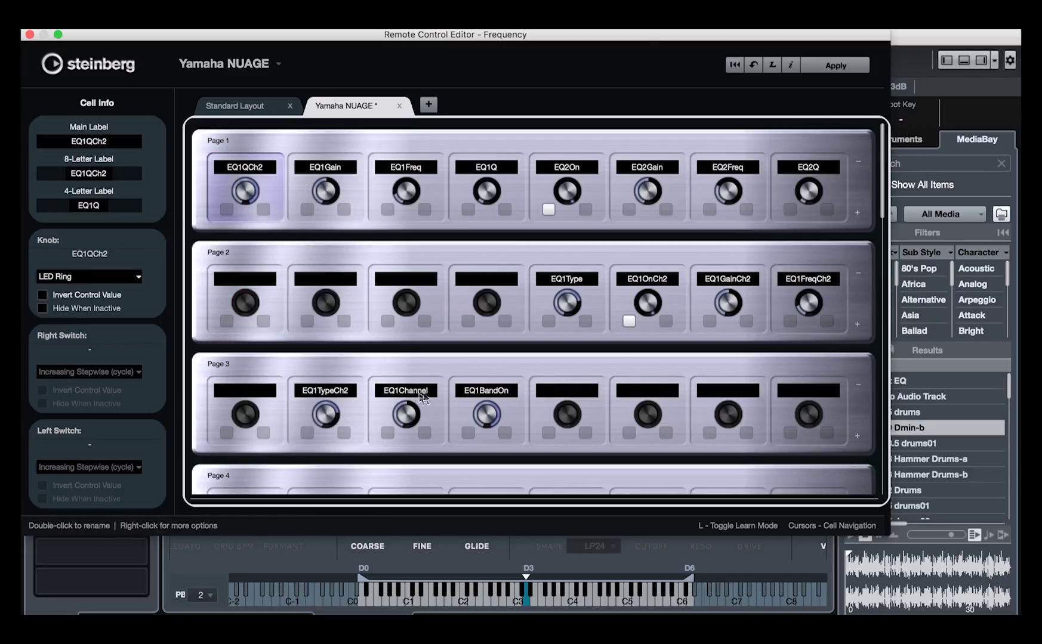
{"action": "left_click_drag", "start_coordinate": [426, 398], "coordinate": [326, 182]}
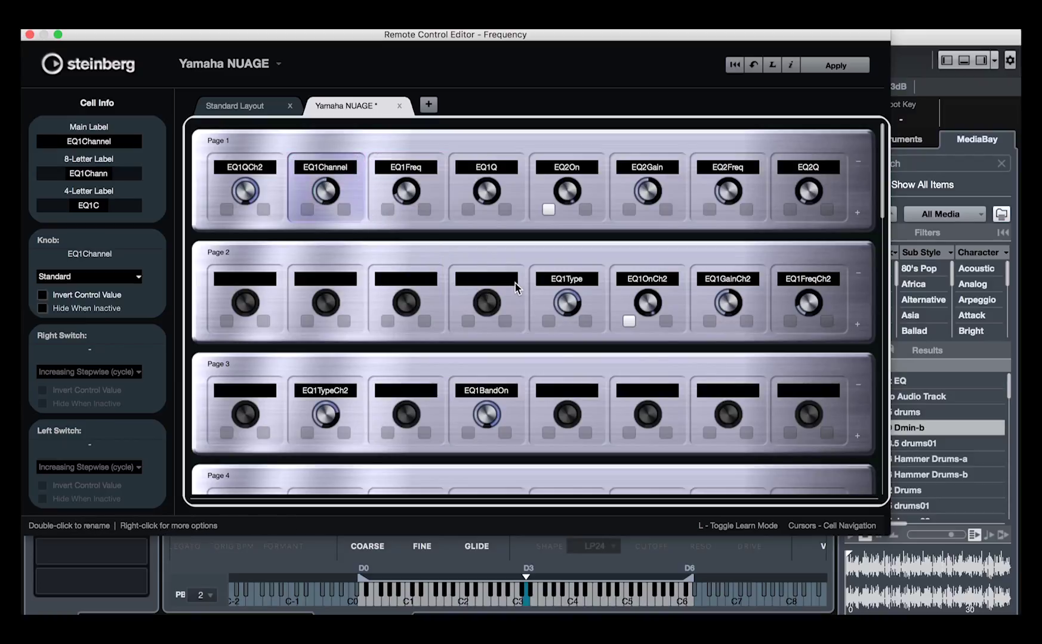
{"action": "left_click_drag", "start_coordinate": [555, 295], "coordinate": [406, 191]}
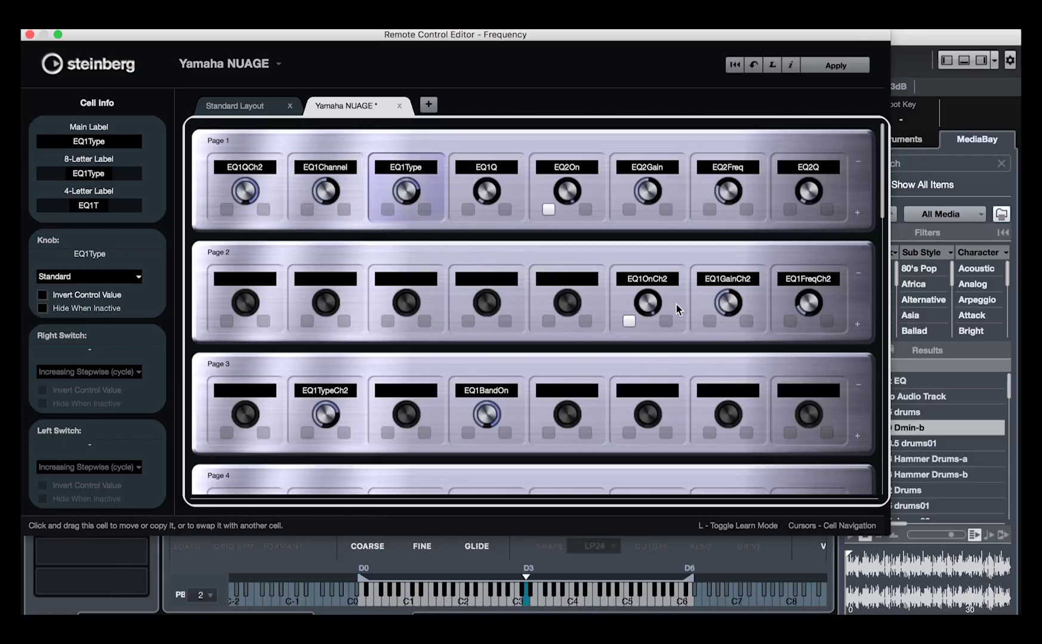
{"action": "scroll", "coordinate": [650, 346], "scroll_direction": "down", "scroll_amount": 10}
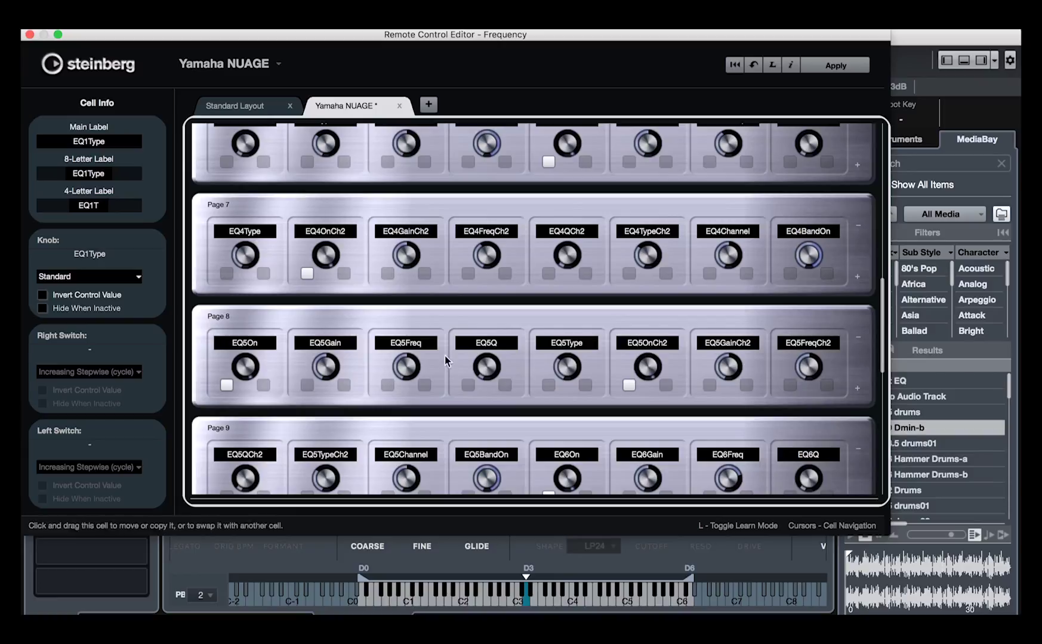
{"action": "scroll", "coordinate": [322, 267], "scroll_direction": "up", "scroll_amount": 10}
{"action": "left_click", "coordinate": [331, 295]}
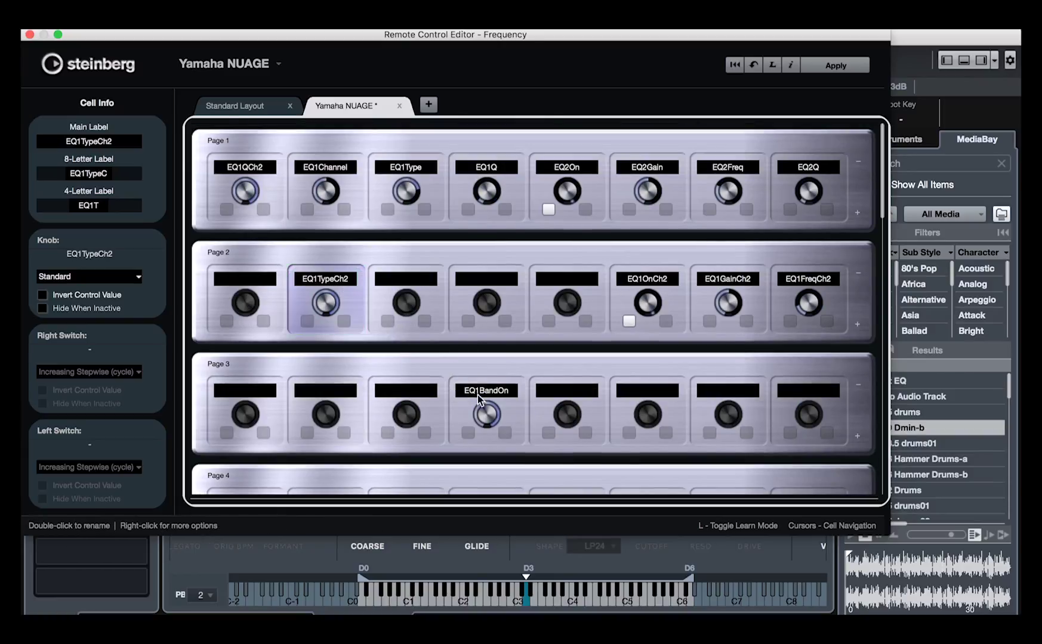
{"action": "left_click_drag", "start_coordinate": [485, 400], "coordinate": [258, 292]}
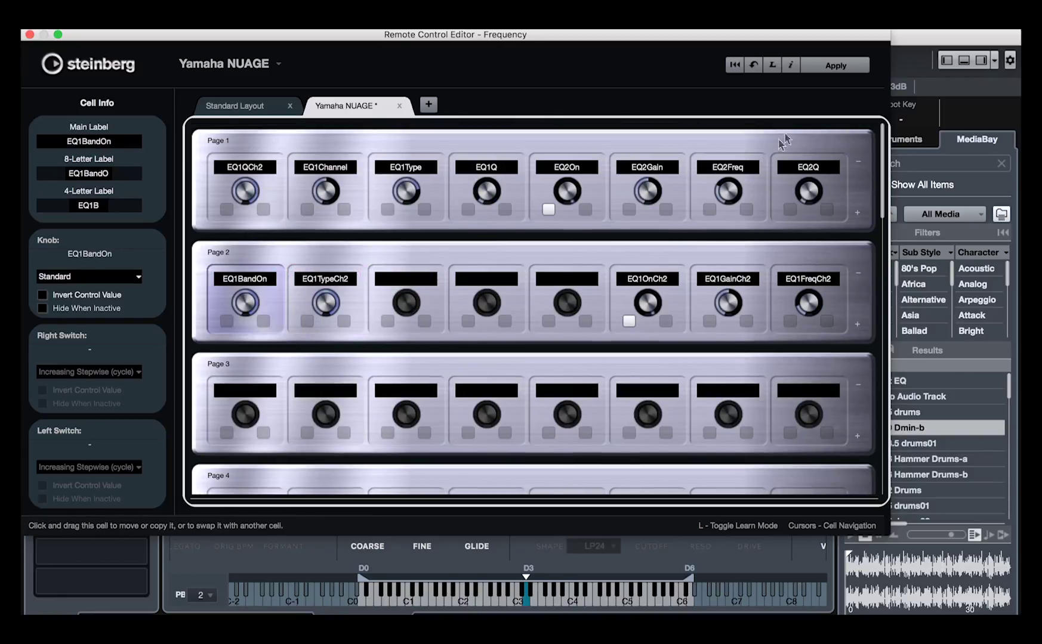